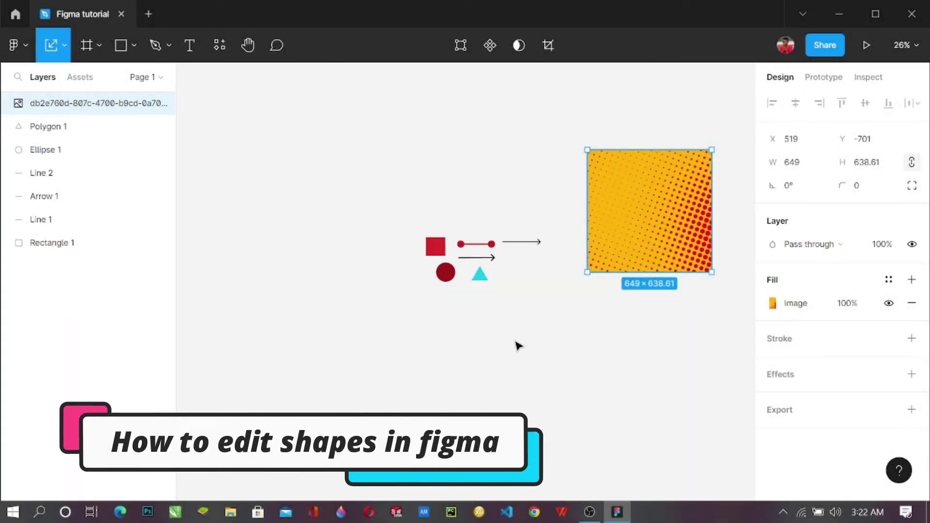
Step: Drag the 101 × 96 red square left to X -521, Y -257
scroll(519, 345, "up", 4)
left_click(374, 186)
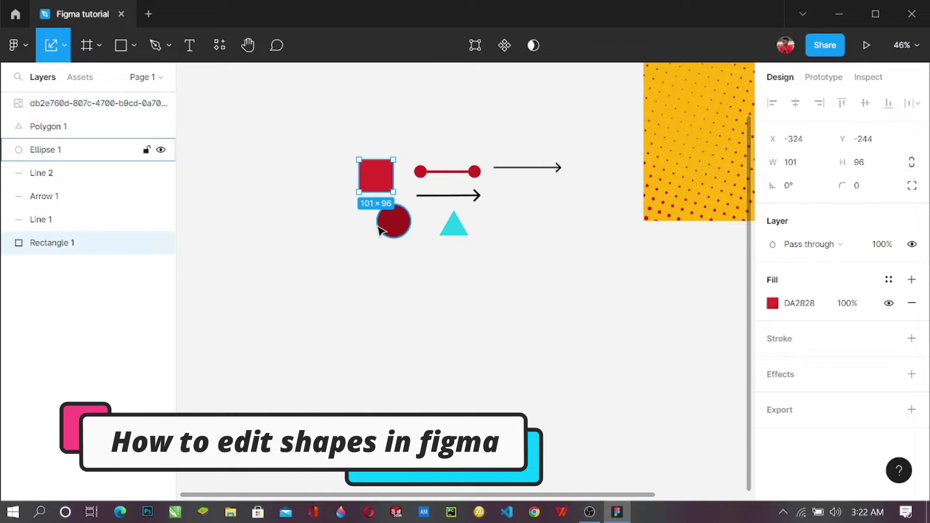
scroll(409, 276, "up", 1)
scroll(375, 235, "up", 2)
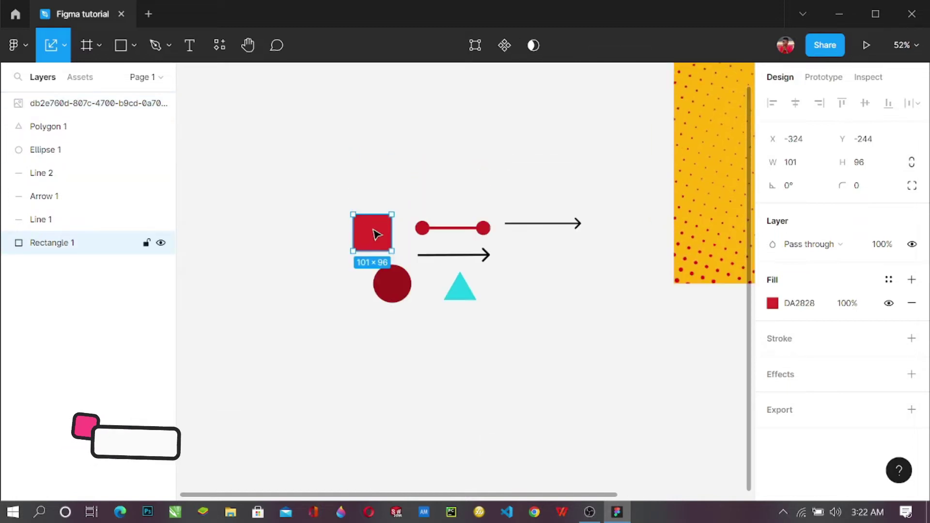
left_click_drag(373, 238, 303, 242)
scroll(296, 269, "up", 3)
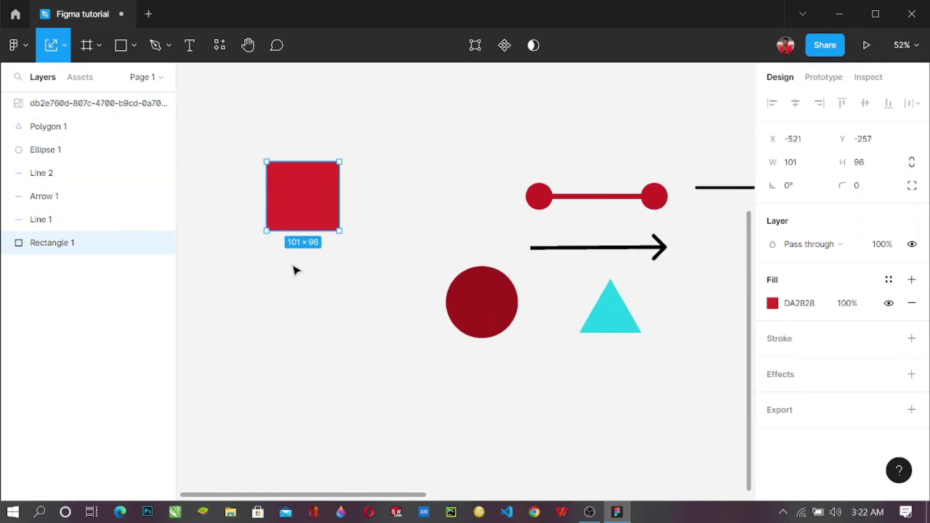
scroll(300, 247, "up", 5)
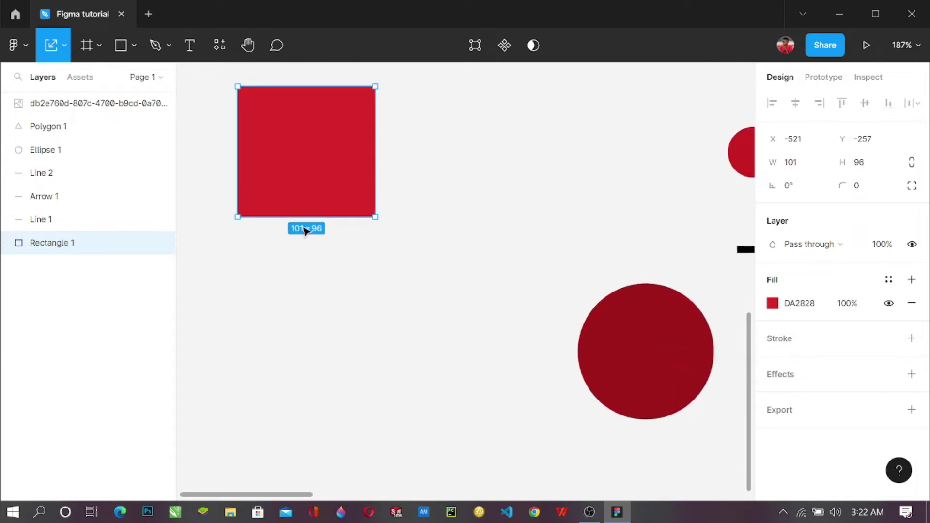
scroll(321, 235, "down", 3)
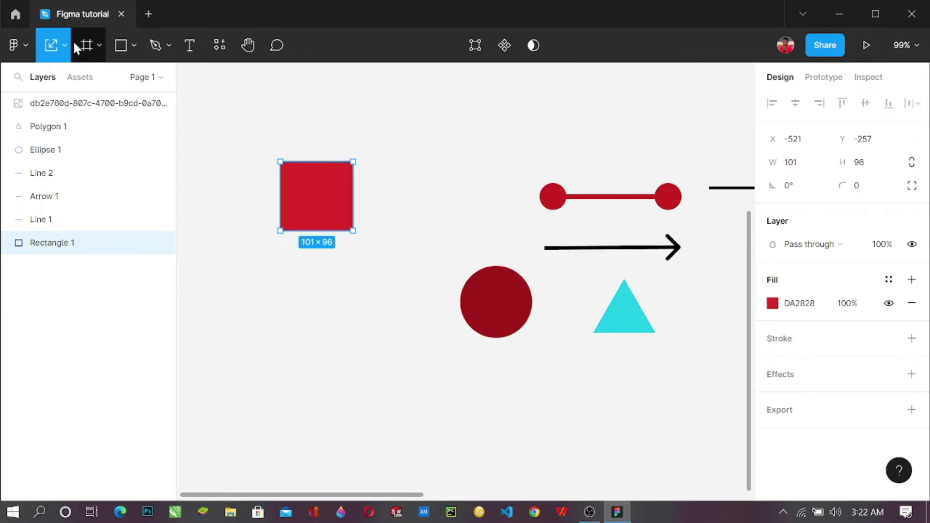
Step: Set the Move/Scale dropdown to the plain Move (V) tool
key("v")
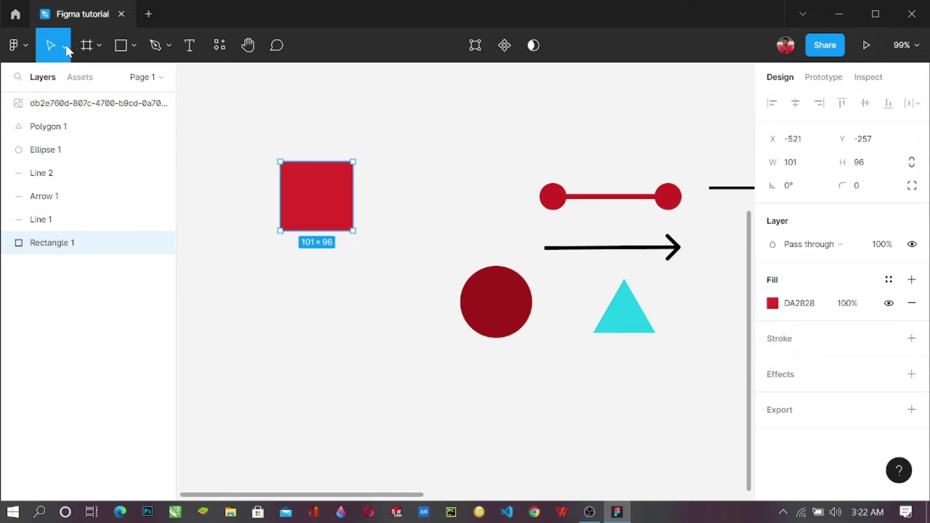
left_click(65, 44)
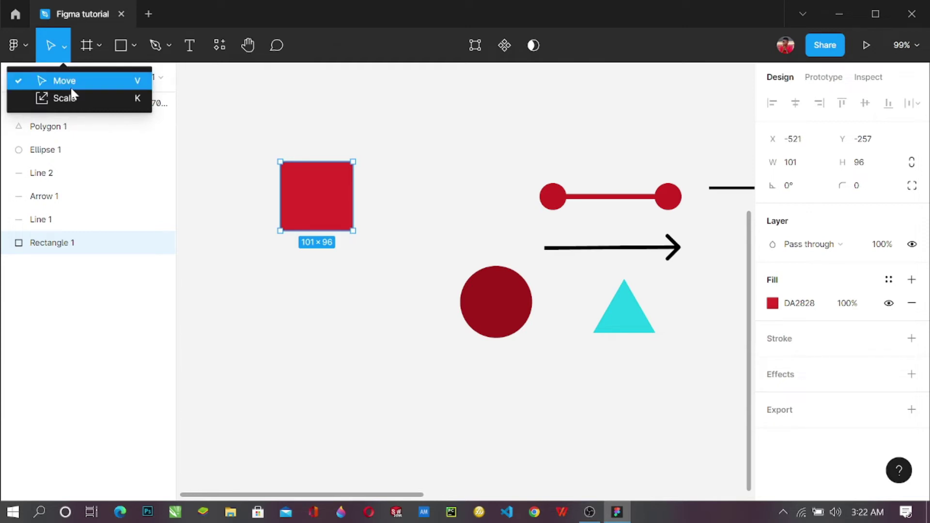
left_click(59, 42)
left_click(60, 45)
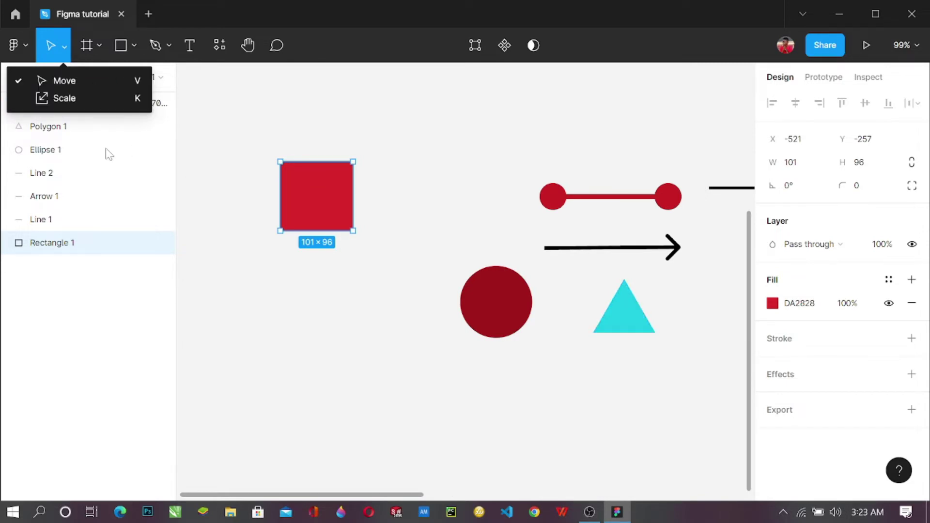
left_click(65, 82)
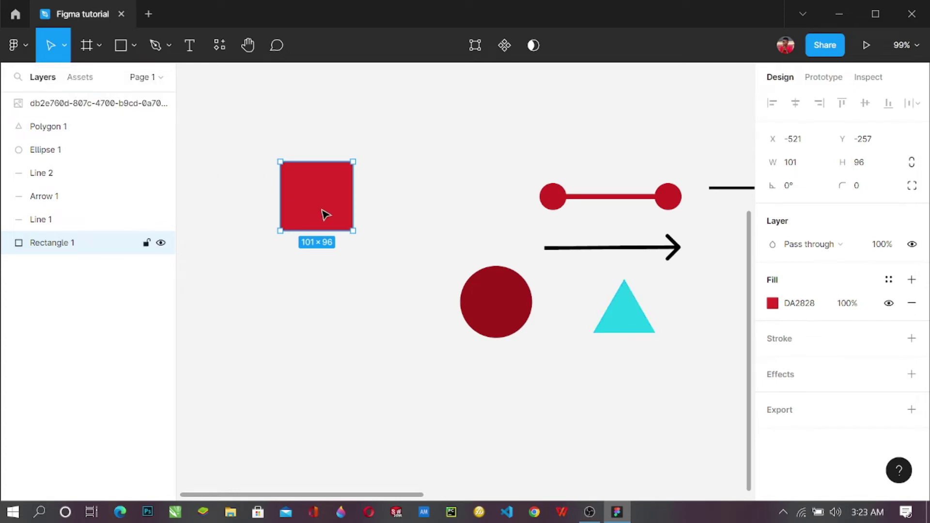
Step: Resize the rectangle to 125 × 97 from its left edge and move it to X -570, Y -326
left_click_drag(325, 215, 361, 223)
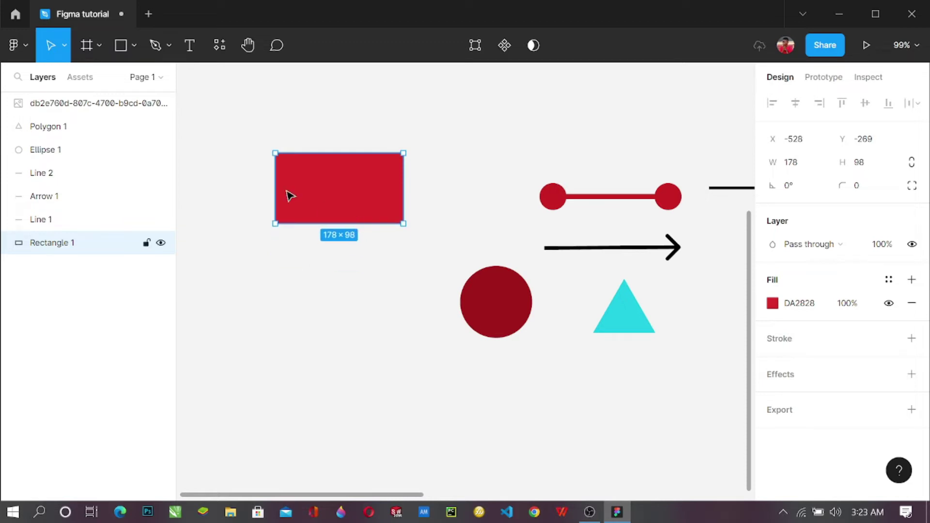
left_click_drag(272, 187, 345, 223)
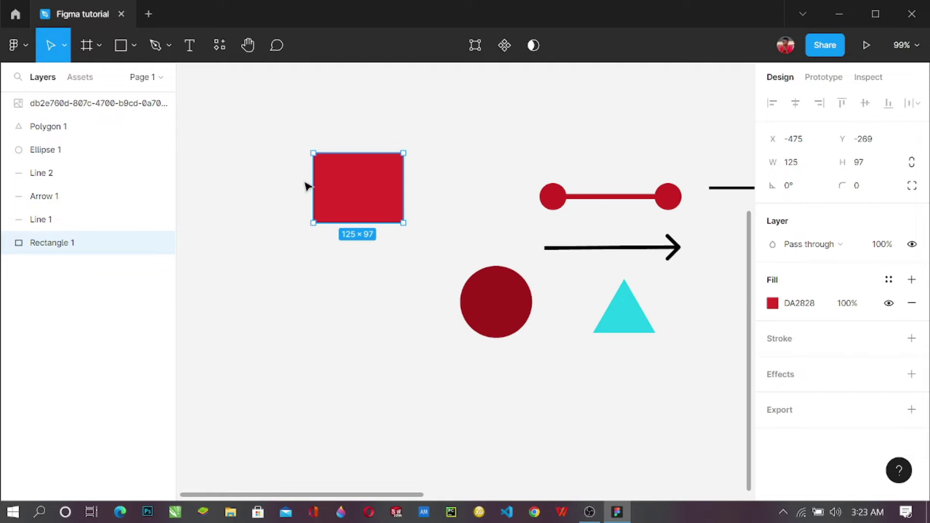
left_click_drag(360, 189, 294, 145)
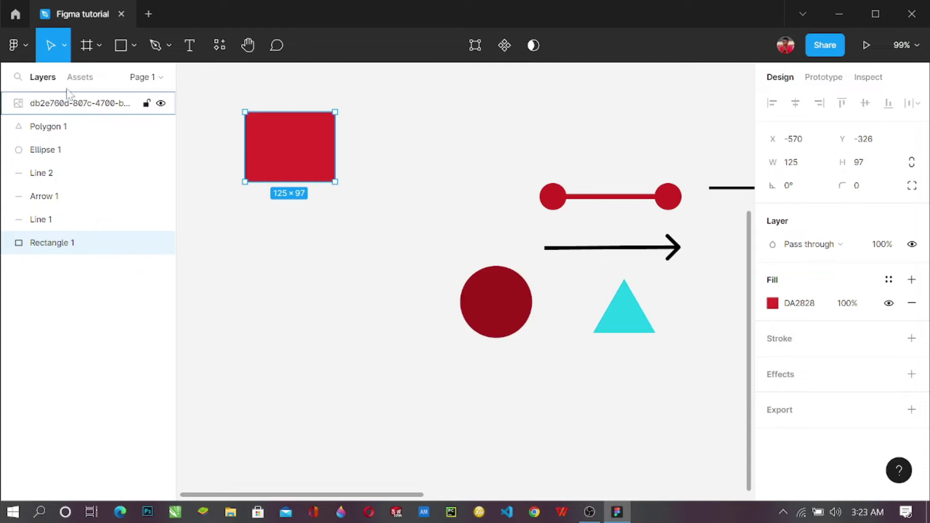
Step: With Scale (K), enlarge the rectangle proportionally to 188 × 145.89 at X -544, Y -335.44
left_click(64, 56)
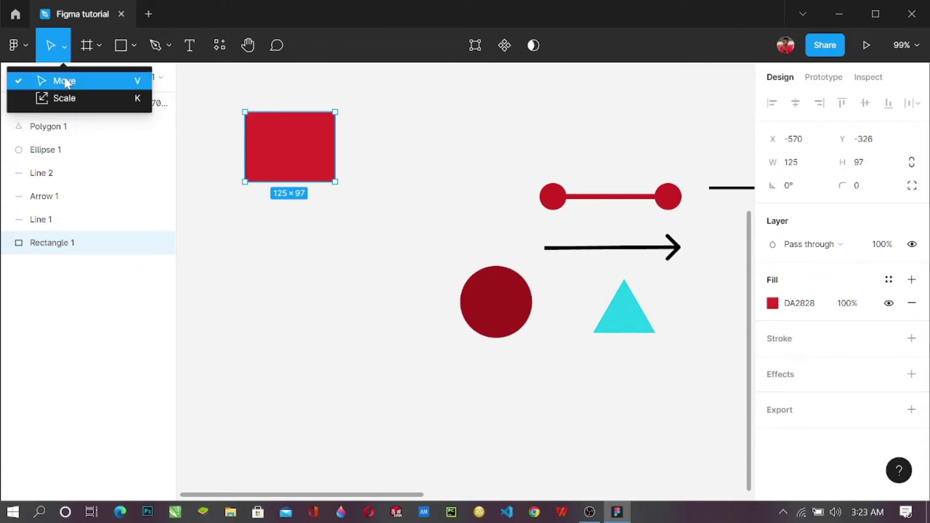
left_click(71, 99)
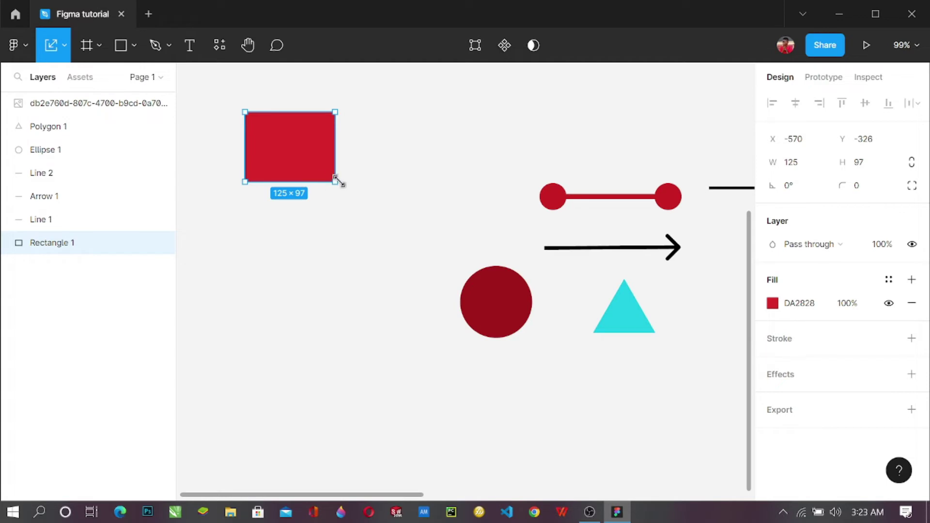
mouse_move(336, 183)
left_mouse_down()
mouse_move(387, 223)
mouse_move(305, 160)
mouse_move(391, 241)
mouse_move(324, 179)
mouse_move(354, 211)
mouse_move(436, 261)
mouse_move(331, 179)
left_mouse_up()
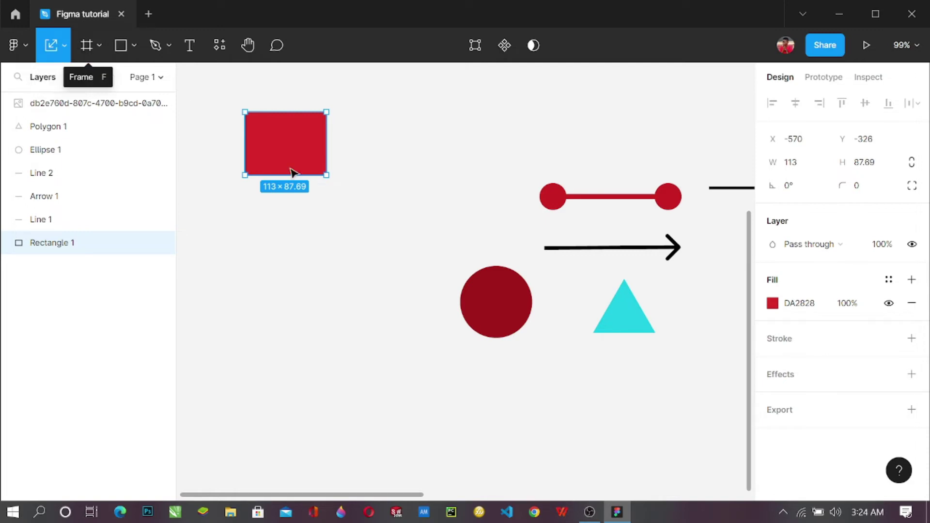
left_click_drag(298, 161, 316, 169)
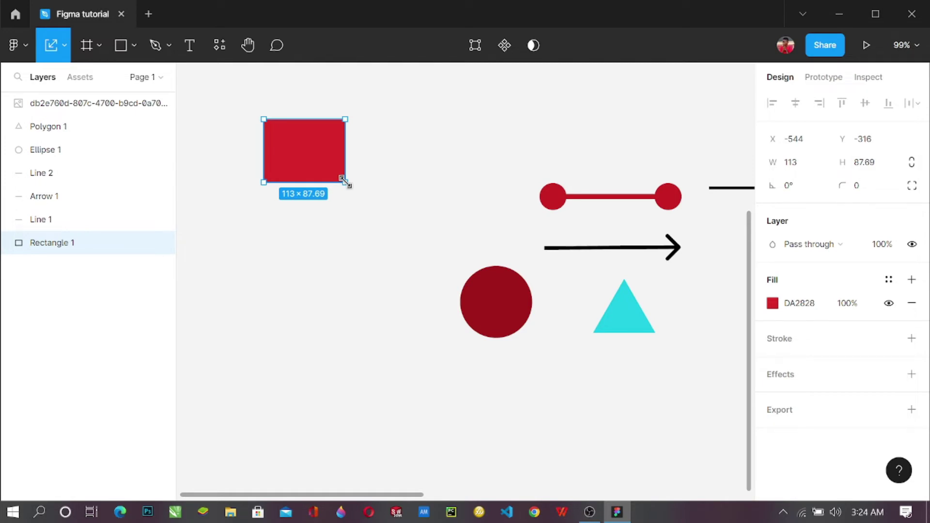
mouse_move(343, 181)
left_mouse_down()
mouse_move(371, 222)
mouse_move(345, 198)
left_mouse_up()
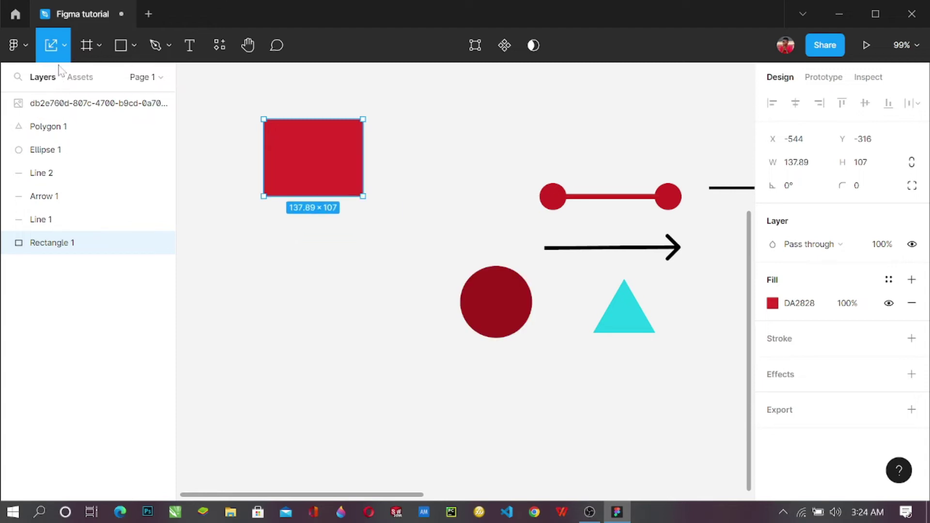
left_click(62, 48)
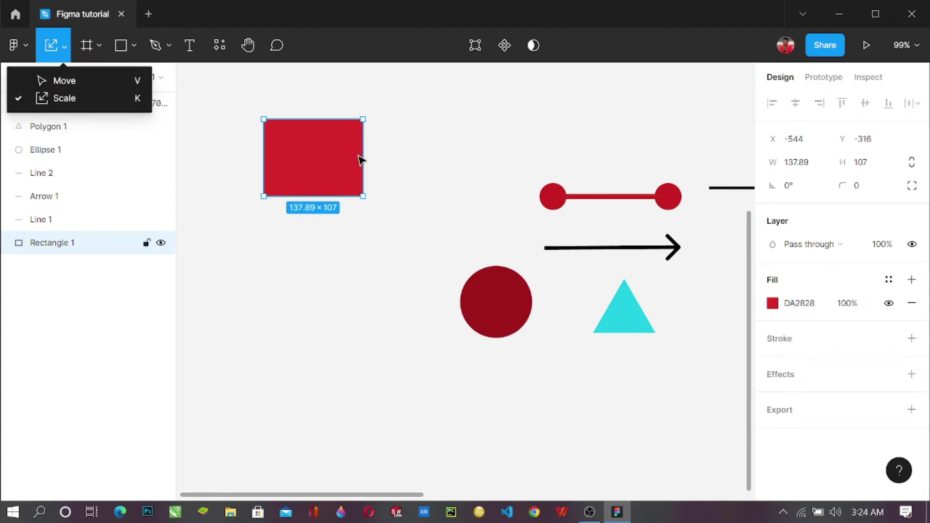
left_click_drag(362, 154, 398, 155)
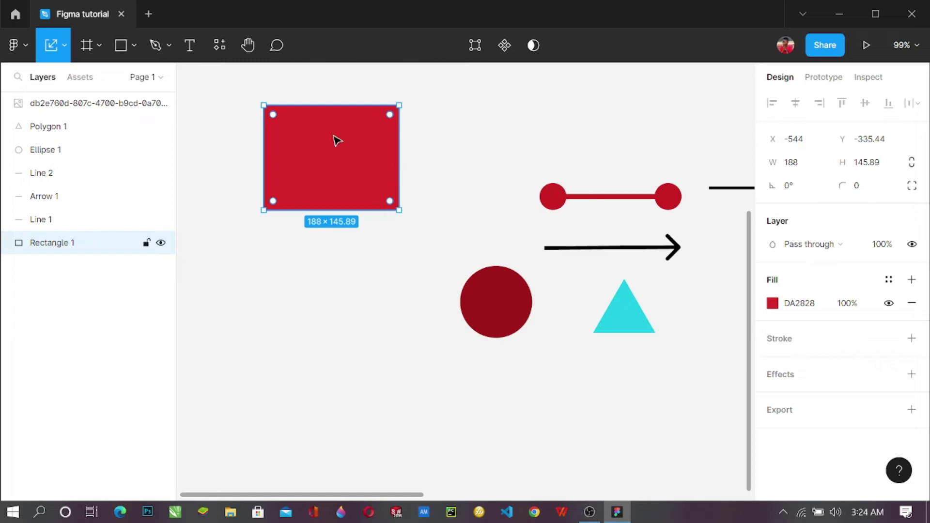
Step: Back in Move mode, widen the rectangle to exactly 200 × 145 and reselect it
left_click(62, 49)
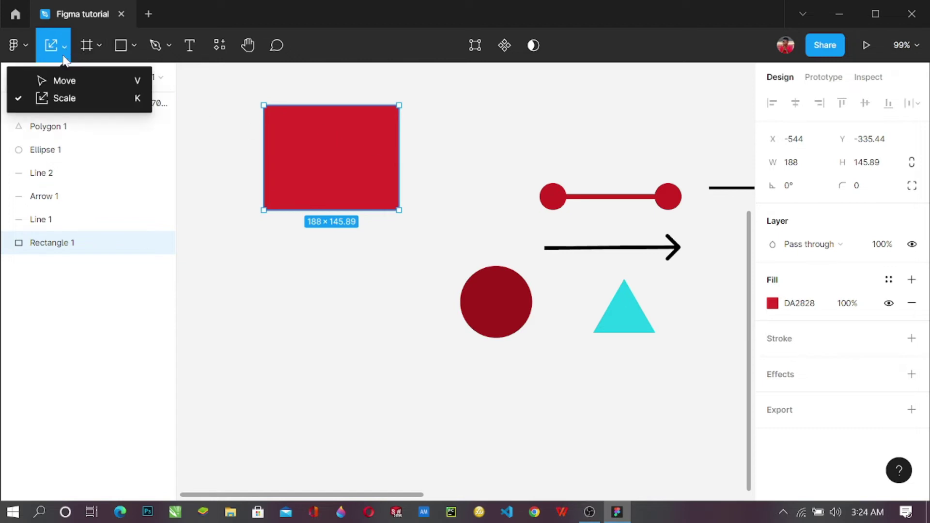
left_click(65, 77)
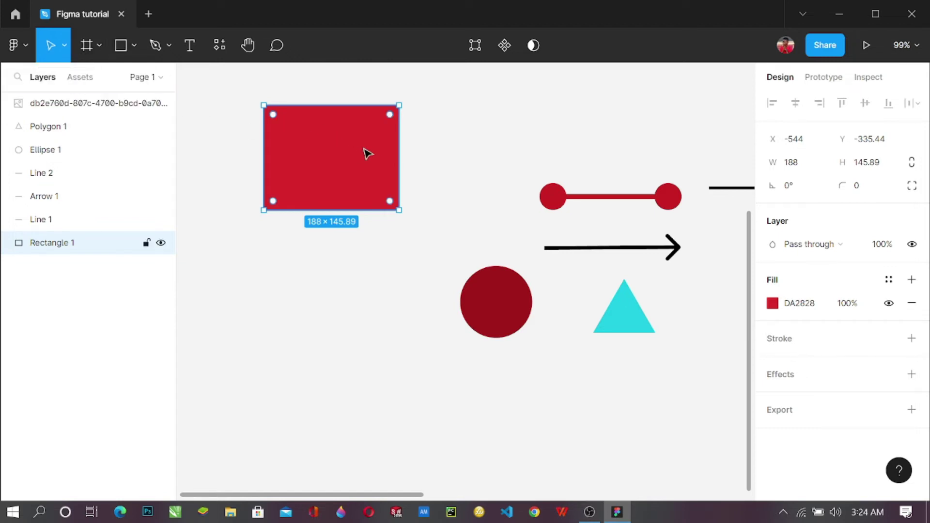
mouse_move(402, 164)
left_mouse_down()
mouse_move(446, 169)
mouse_move(395, 162)
mouse_move(442, 161)
mouse_move(406, 162)
left_mouse_up()
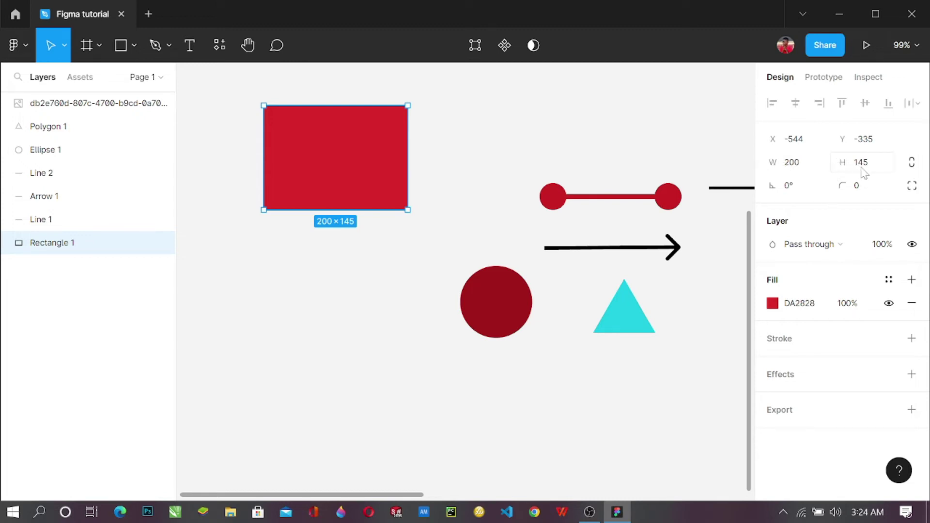
left_click(819, 173)
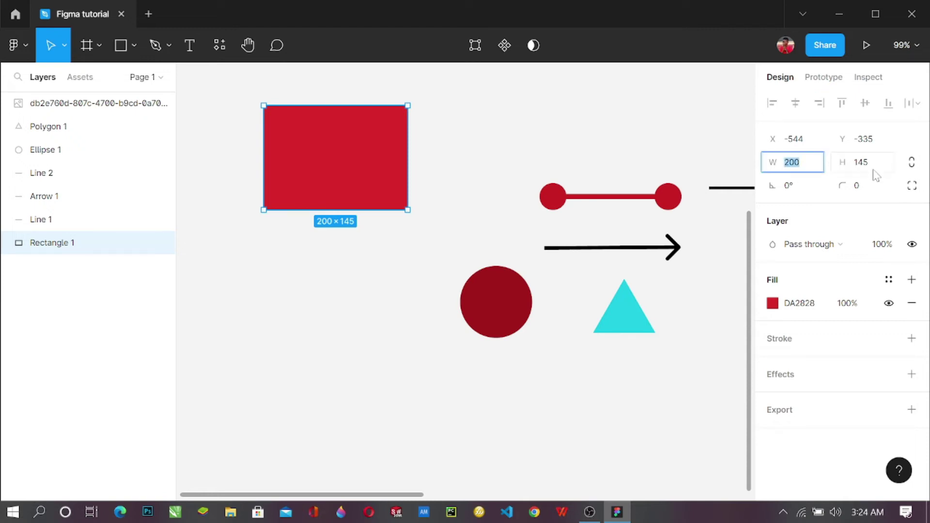
left_click(547, 156)
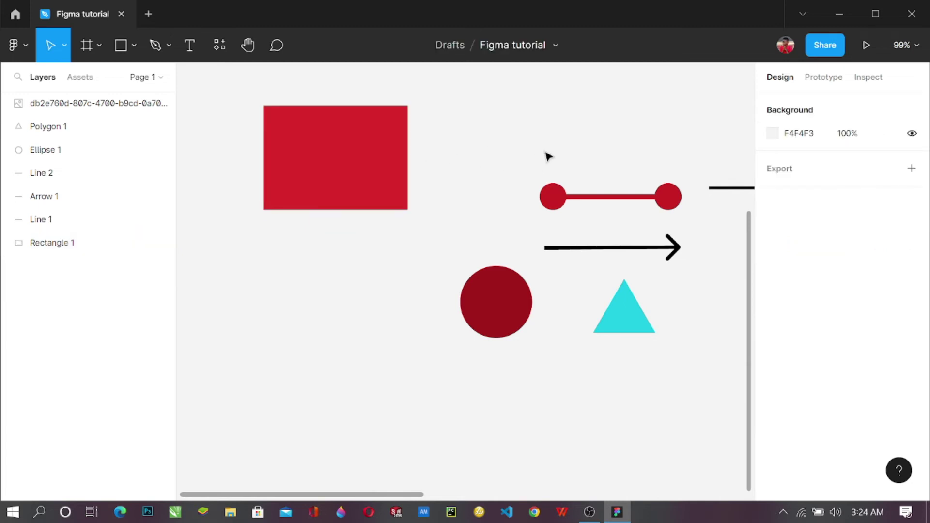
left_click(395, 170)
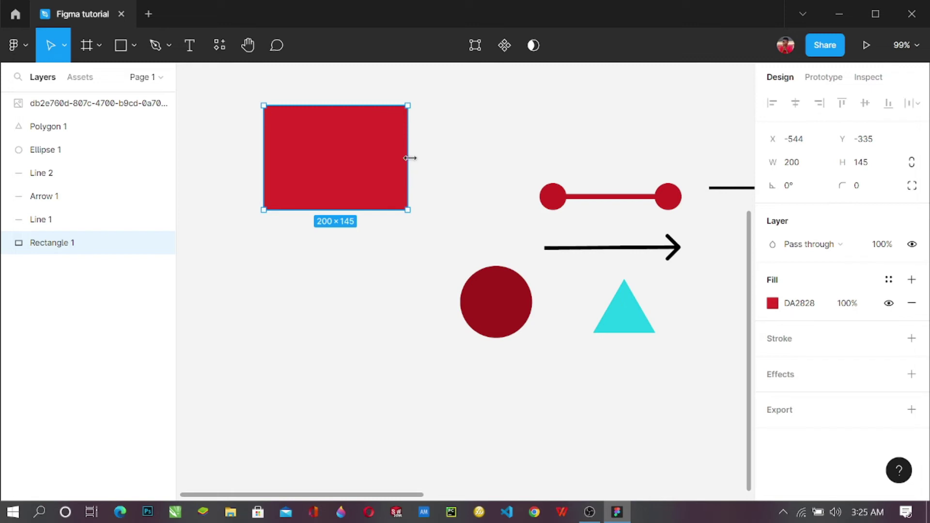
Step: Narrow the rectangle to 163 × 145 from its right edge and shift it to X -476, Y -289
left_click_drag(409, 157, 381, 146)
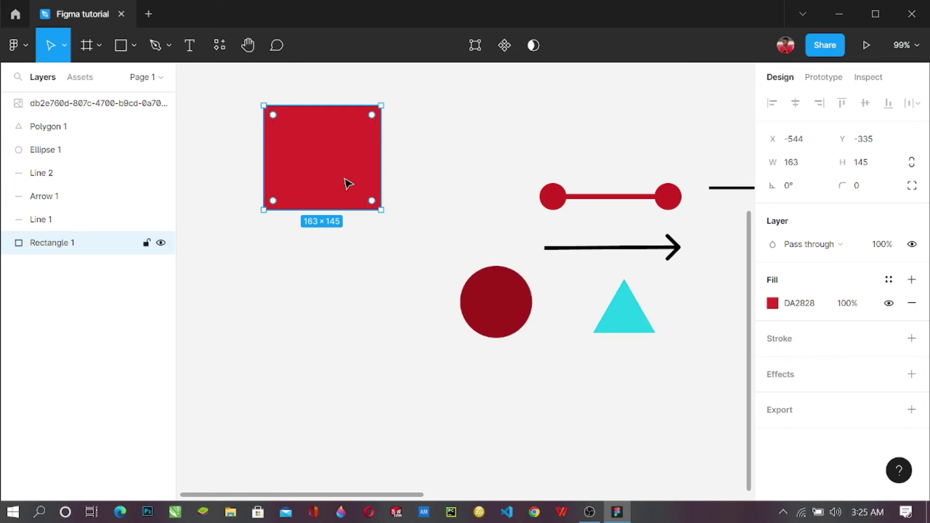
scroll(367, 190, "up", 3)
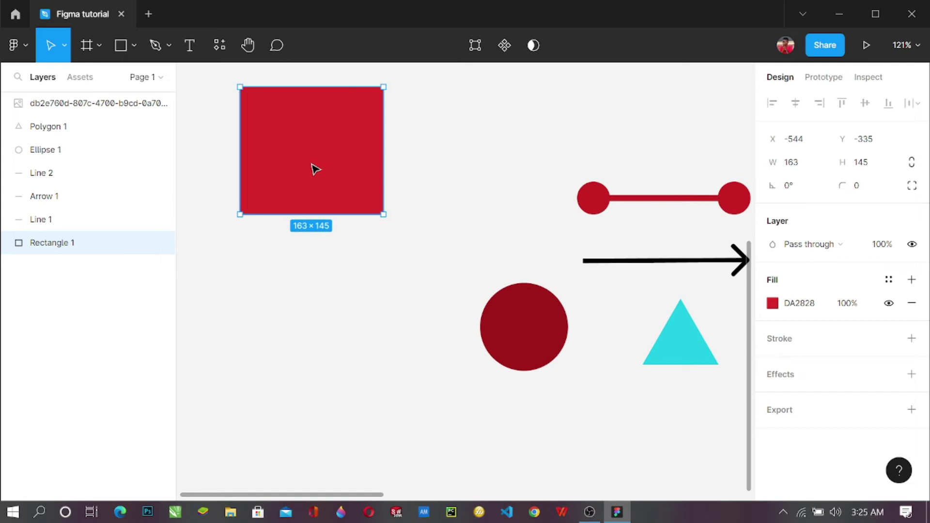
left_click_drag(314, 168, 361, 198)
scroll(367, 204, "up", 1)
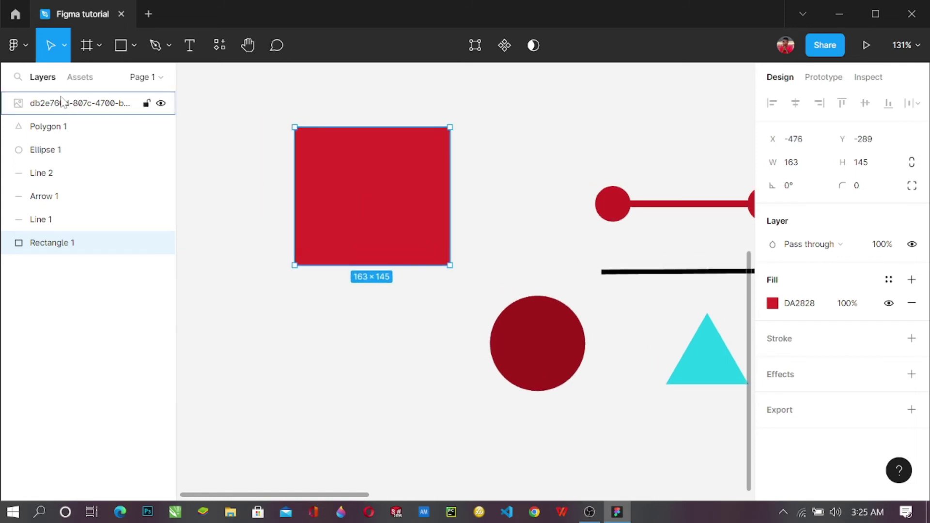
Step: Enter vector edit mode on Rectangle 1, try the Bend tool, then return to moving points
key("Return")
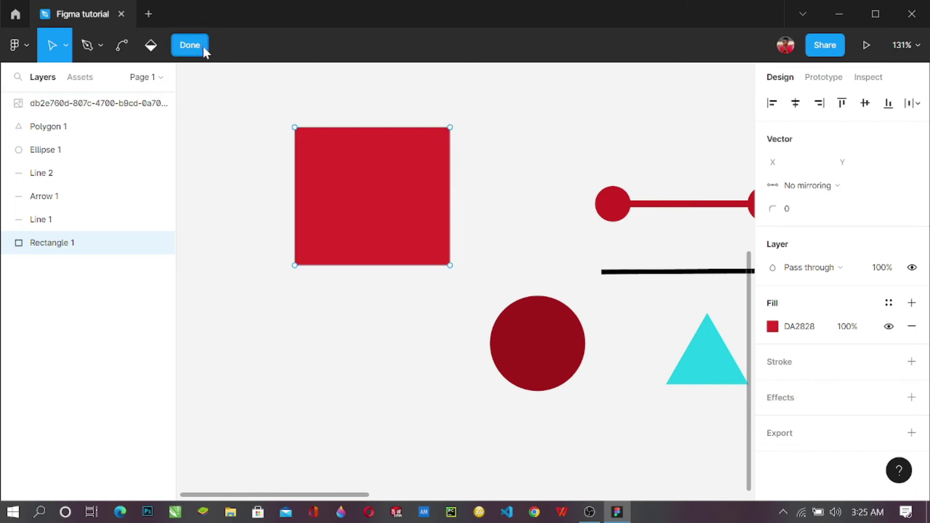
left_click(189, 45)
double_click(372, 200)
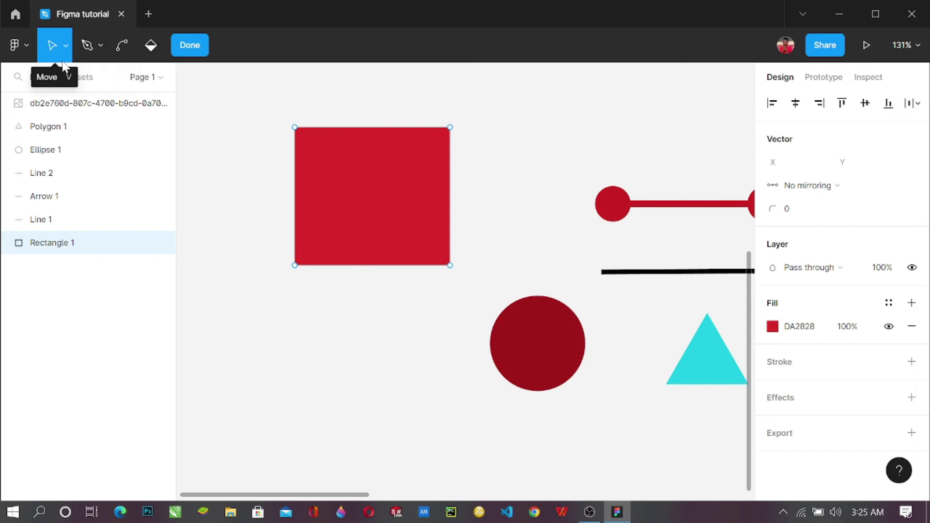
left_click(101, 47)
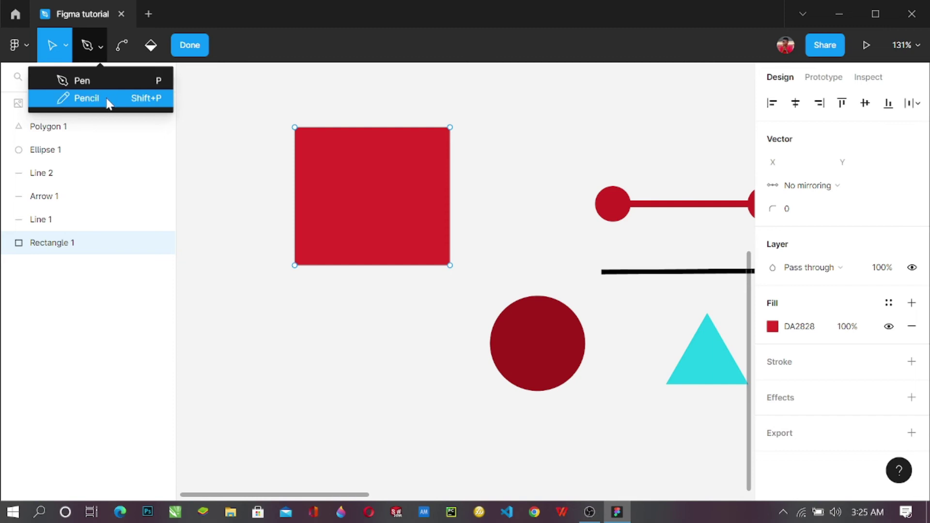
left_click(121, 48)
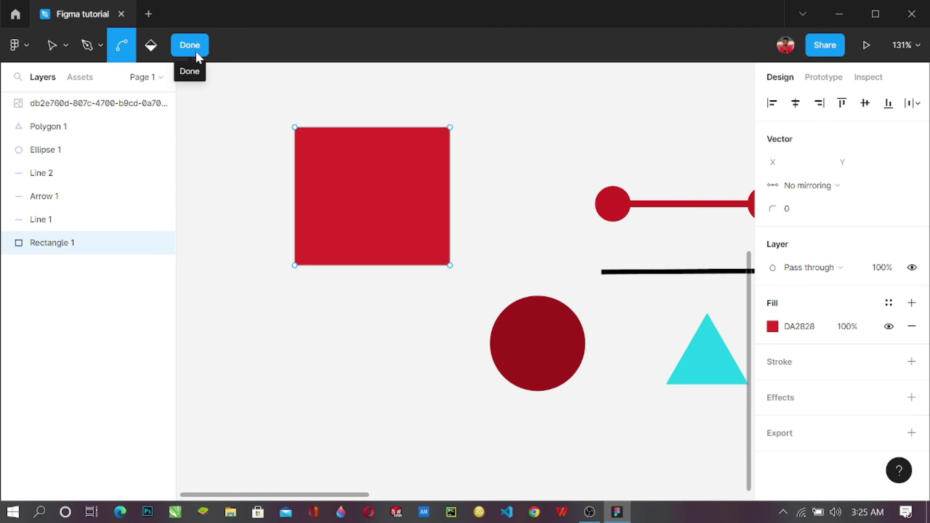
left_click(54, 36)
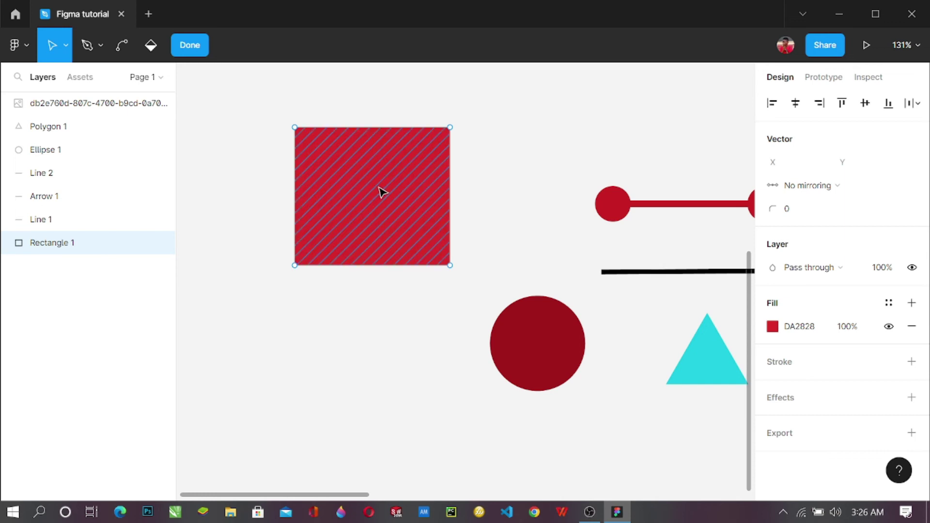
Step: Pull the bottom-right vertex slightly down and out, making a 163 × 150 quadrilateral, and click Done
left_click(198, 45)
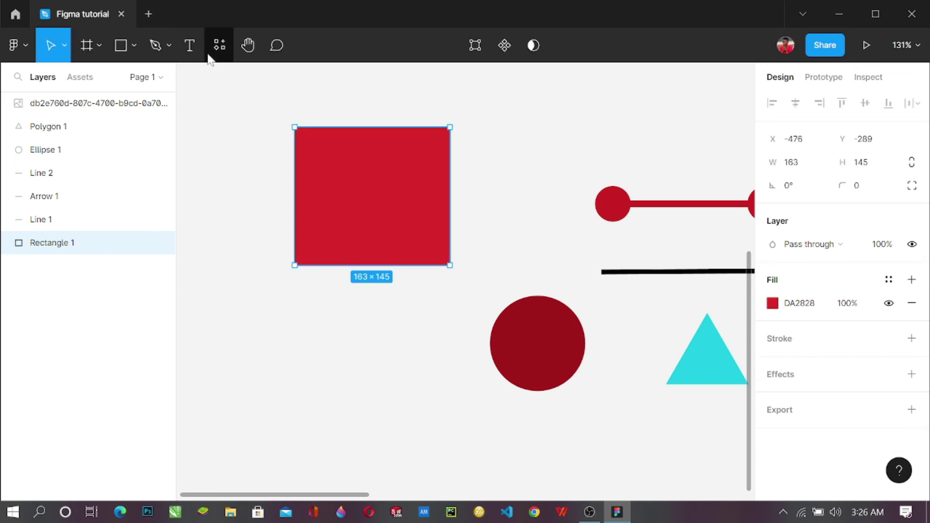
double_click(404, 209)
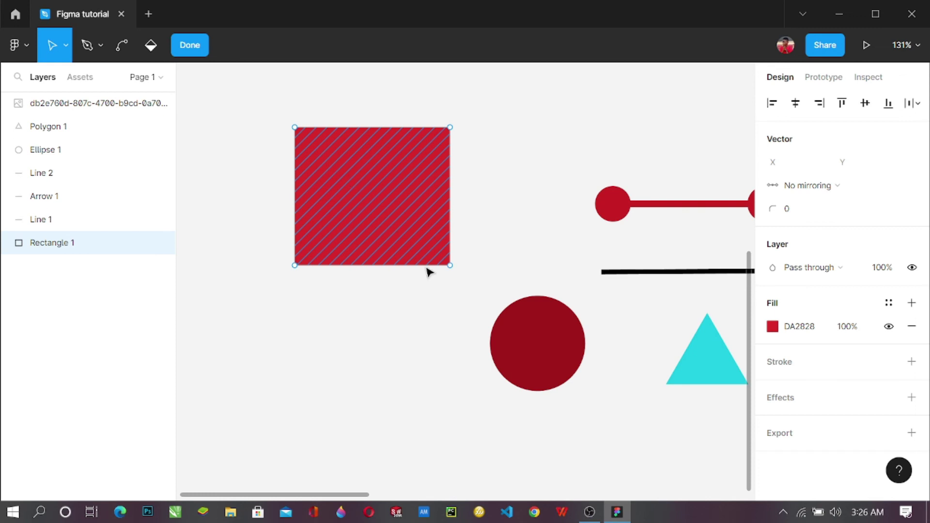
mouse_move(450, 265)
left_mouse_down()
mouse_move(421, 218)
mouse_move(436, 275)
mouse_move(376, 283)
mouse_move(357, 196)
mouse_move(420, 247)
mouse_move(374, 212)
mouse_move(322, 150)
mouse_move(345, 187)
mouse_move(421, 257)
mouse_move(459, 263)
mouse_move(415, 218)
mouse_move(446, 263)
mouse_move(395, 207)
mouse_move(445, 264)
left_mouse_up()
key("Escape")
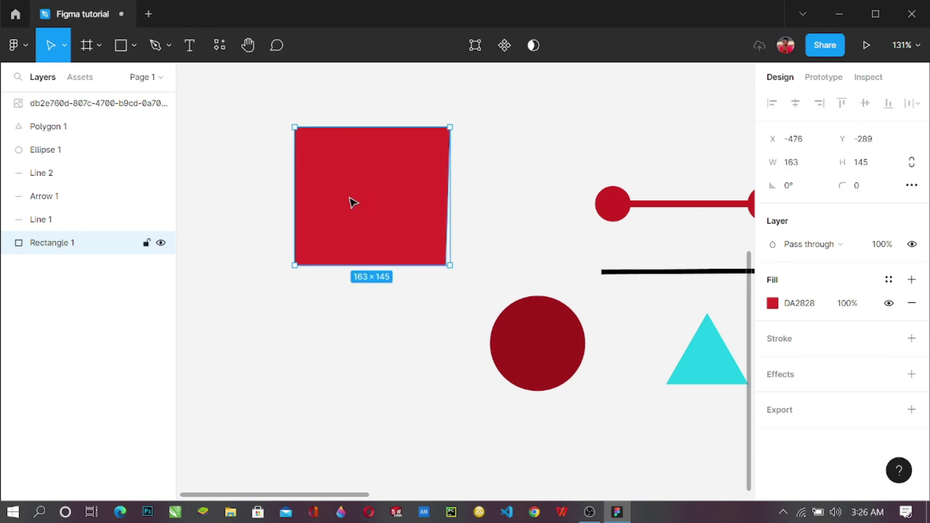
double_click(355, 200)
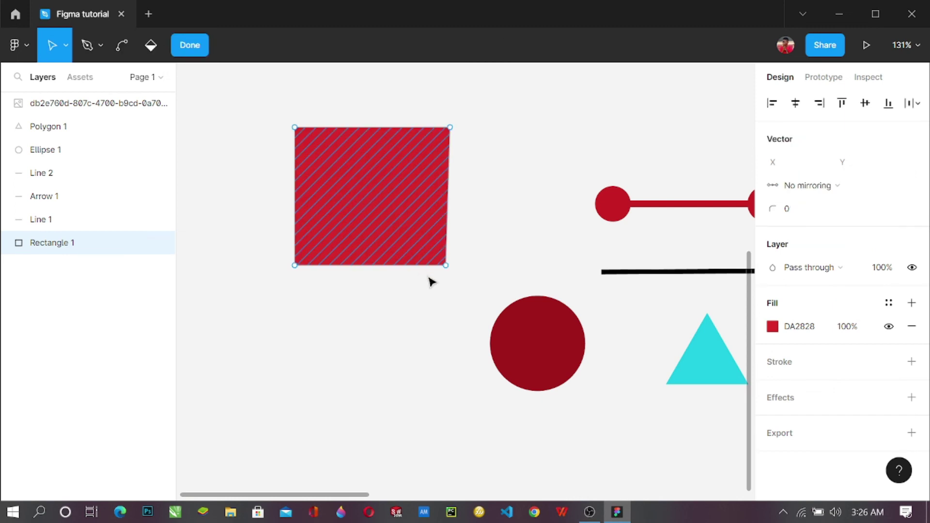
mouse_move(449, 269)
left_mouse_down()
mouse_move(460, 275)
mouse_move(450, 271)
left_mouse_up()
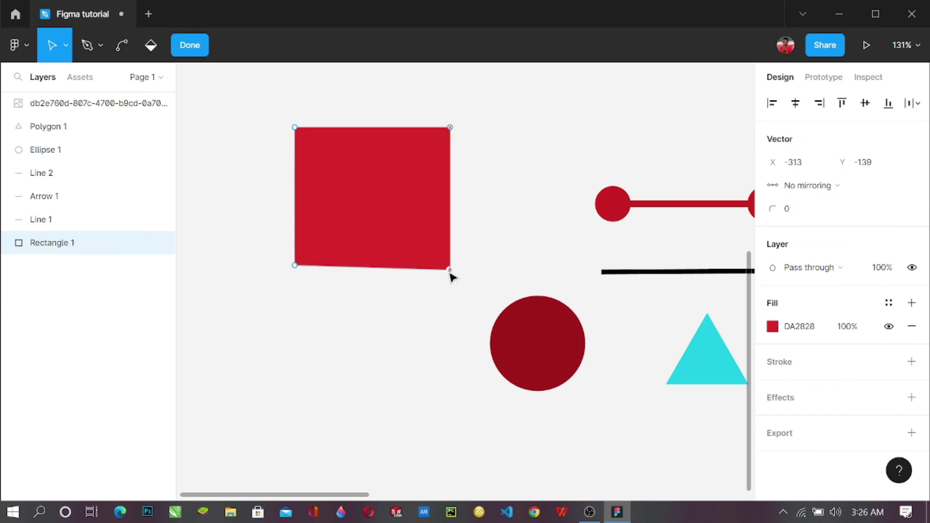
left_click(199, 46)
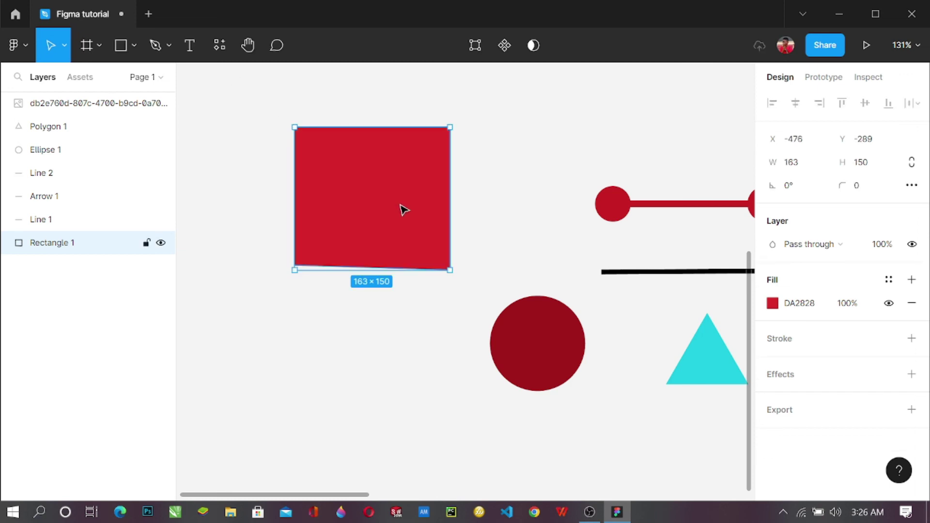